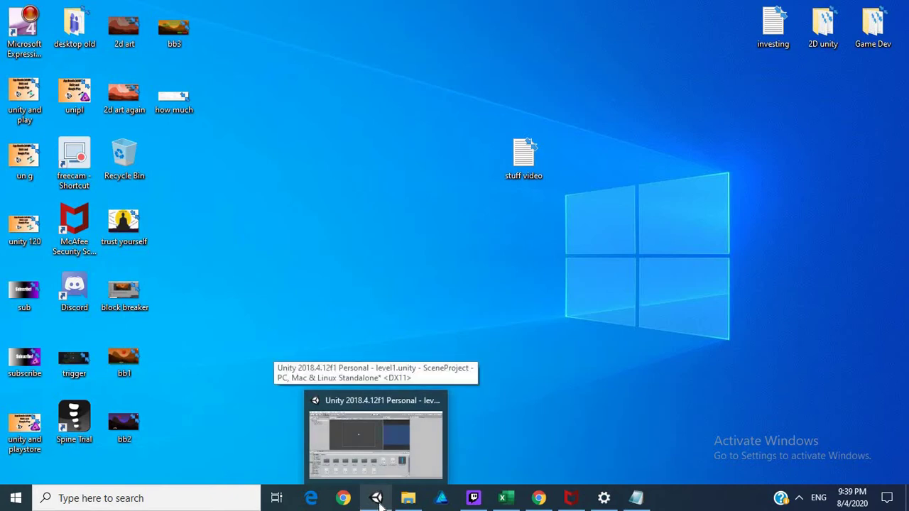
Return to the Unity editor and browse to the Sprites folder in the Project panel.
click(379, 502)
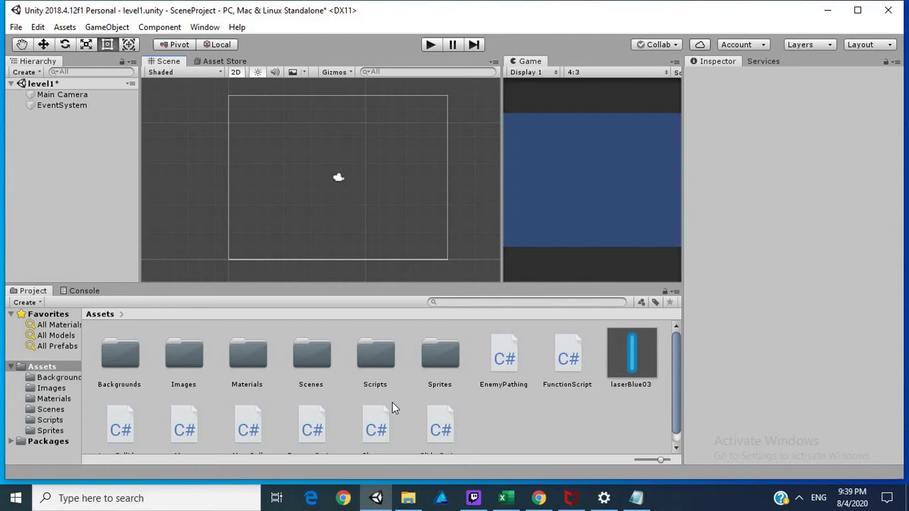
scroll(462, 403, down, 1)
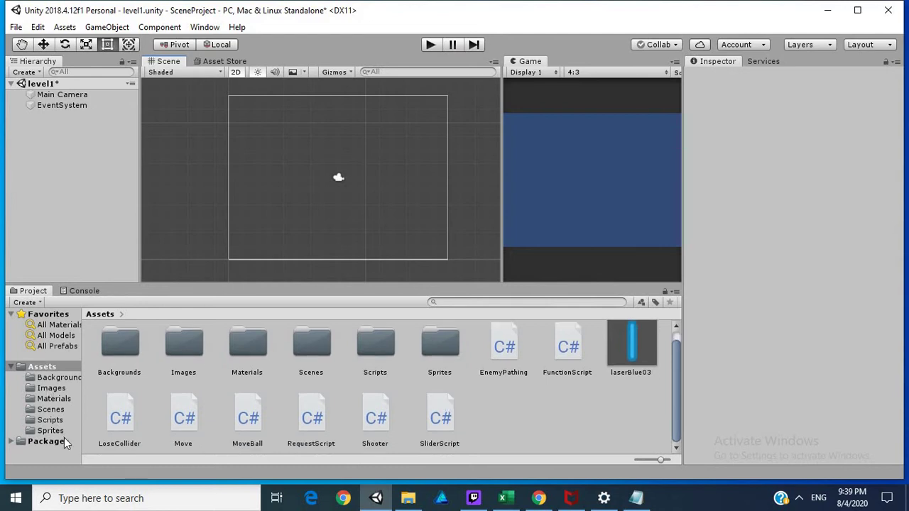
click(54, 399)
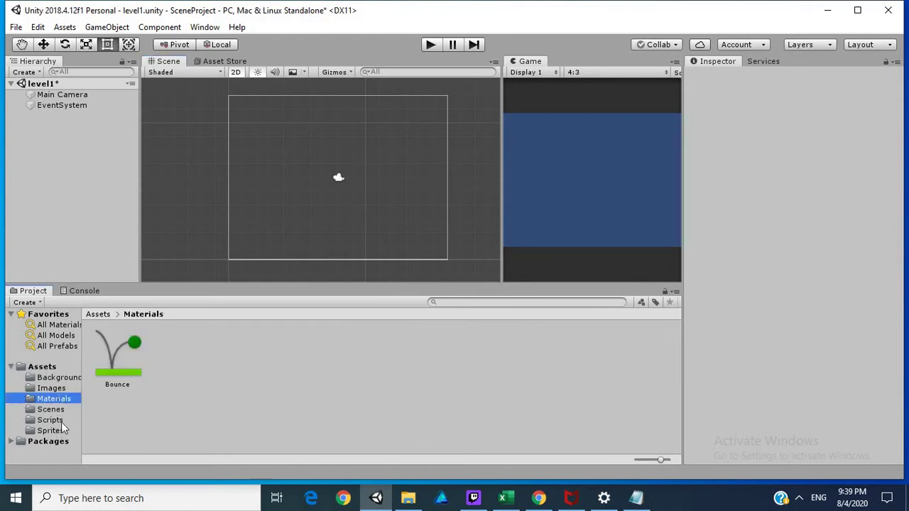
click(59, 421)
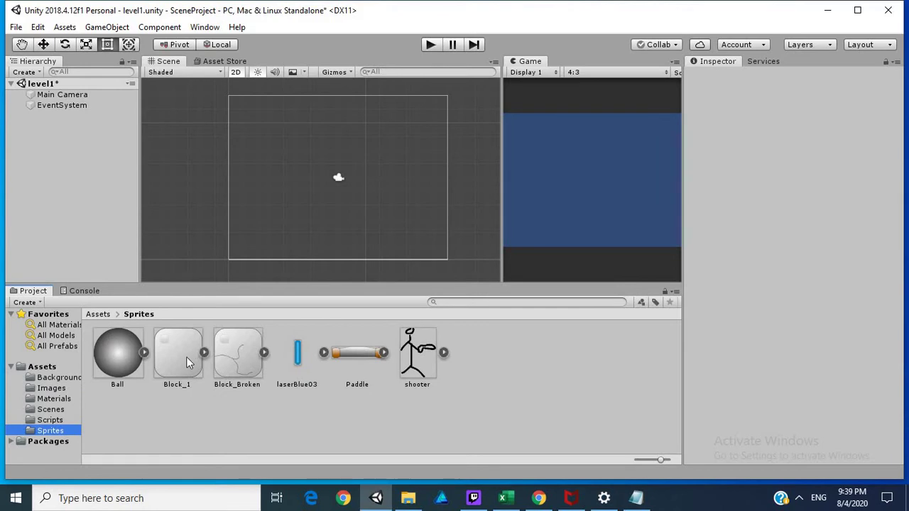
Place Block_1 and stretch it into a wide floor, then drag the Ball sprite above it.
mouse_move(186, 356)
mouse_down()
mouse_move(231, 250)
mouse_move(490, 249)
mouse_up()
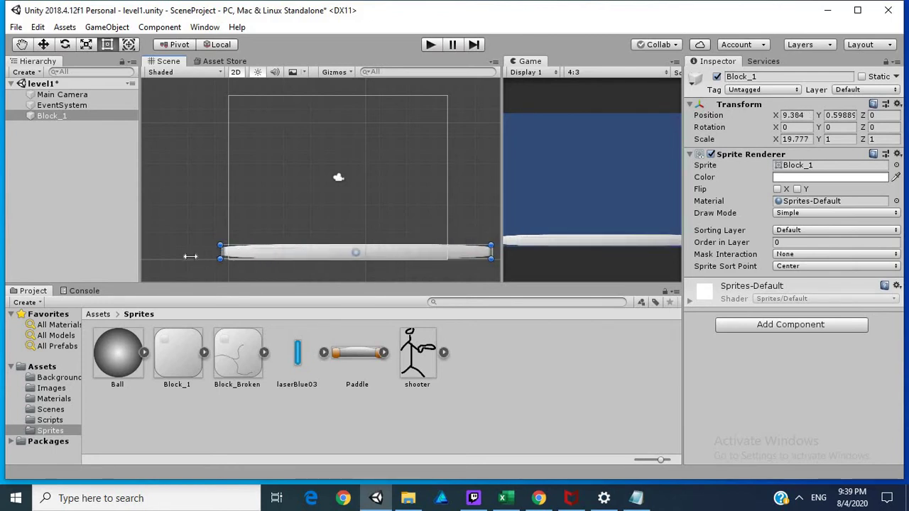
mouse_move(239, 249)
mouse_down()
mouse_move(163, 267)
mouse_move(100, 261)
mouse_up()
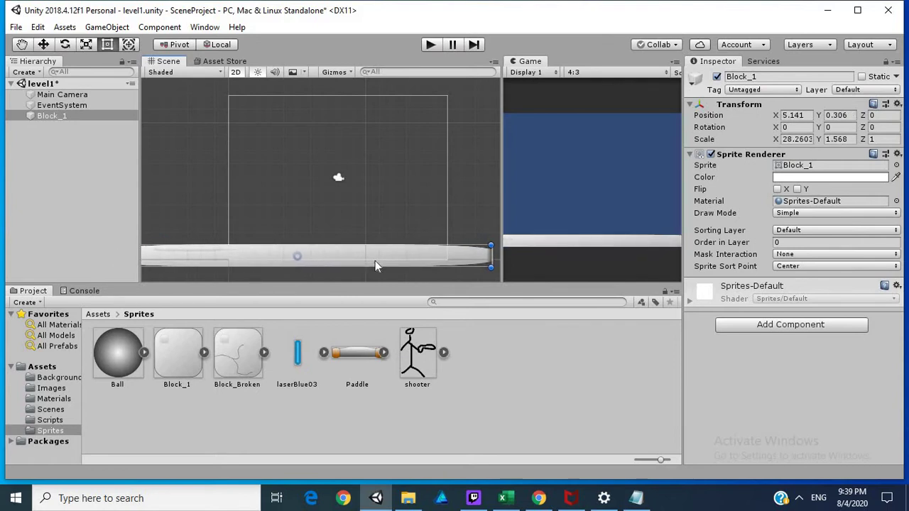
drag(493, 248, 574, 270)
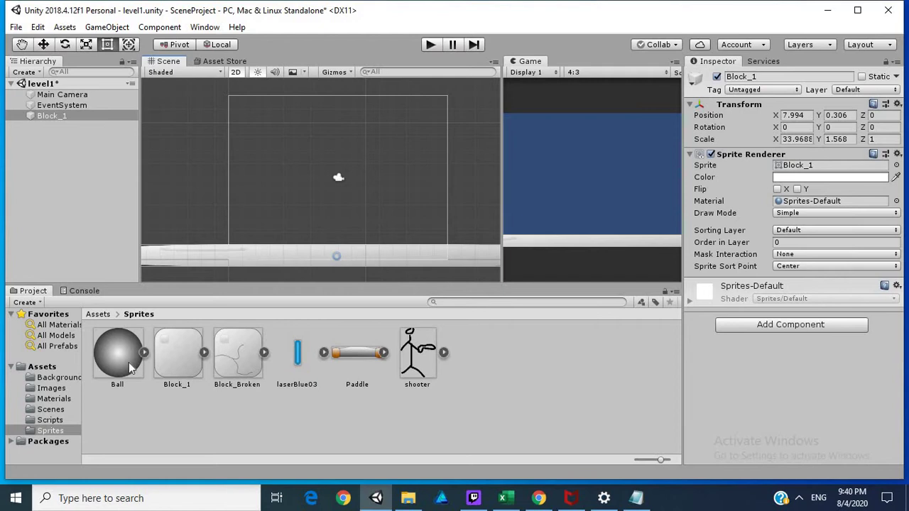
drag(130, 367, 305, 160)
drag(310, 140, 317, 135)
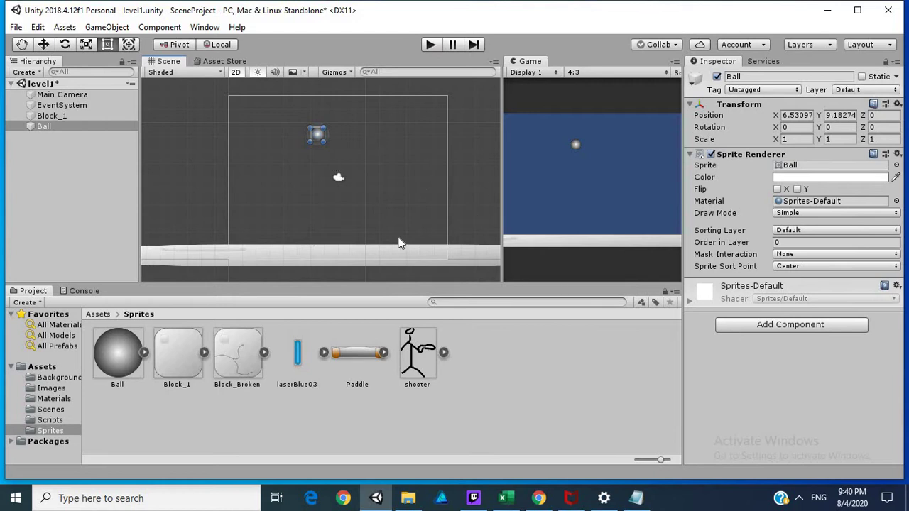
Add a Circle Collider 2D to the Ball by searching 'coll' in Add Component.
click(782, 325)
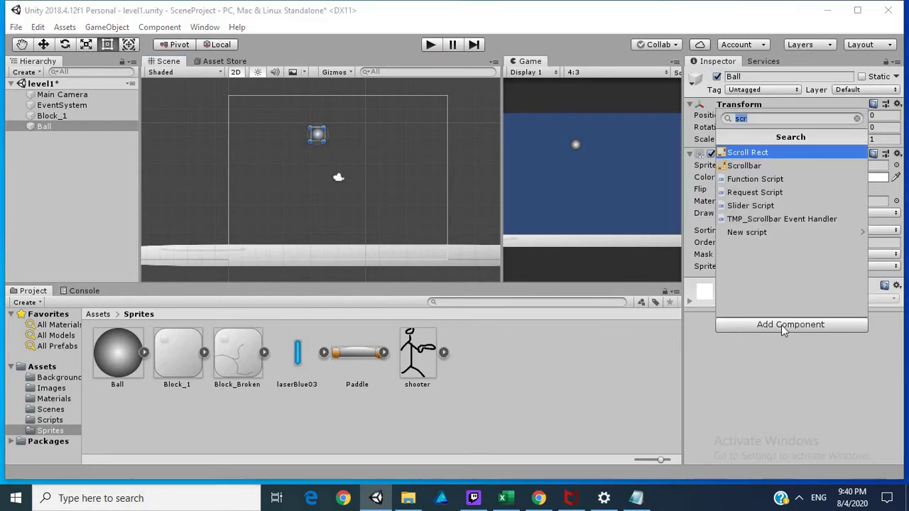
text(coll)
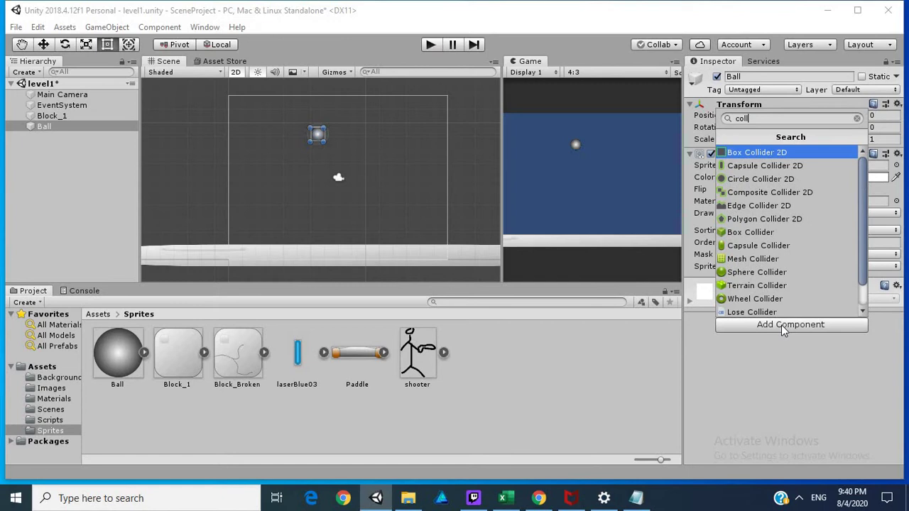
key(Down)
key(Down)
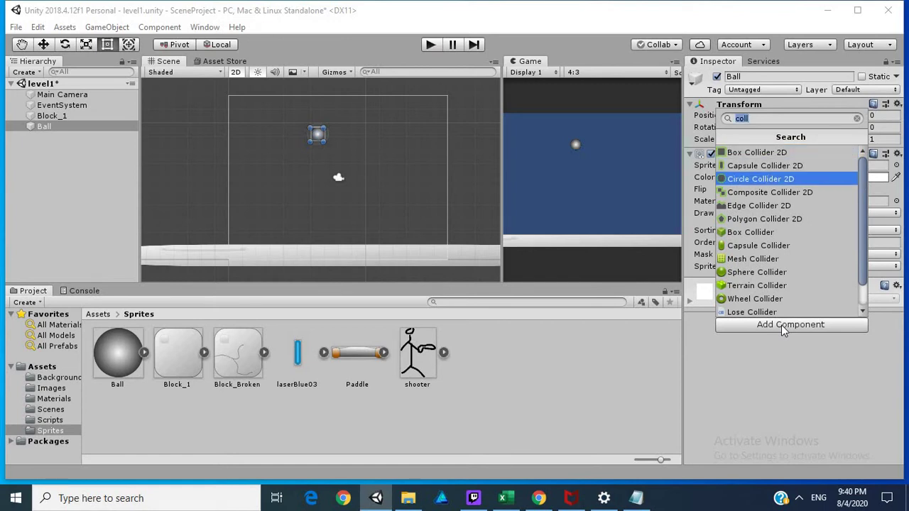
key(Return)
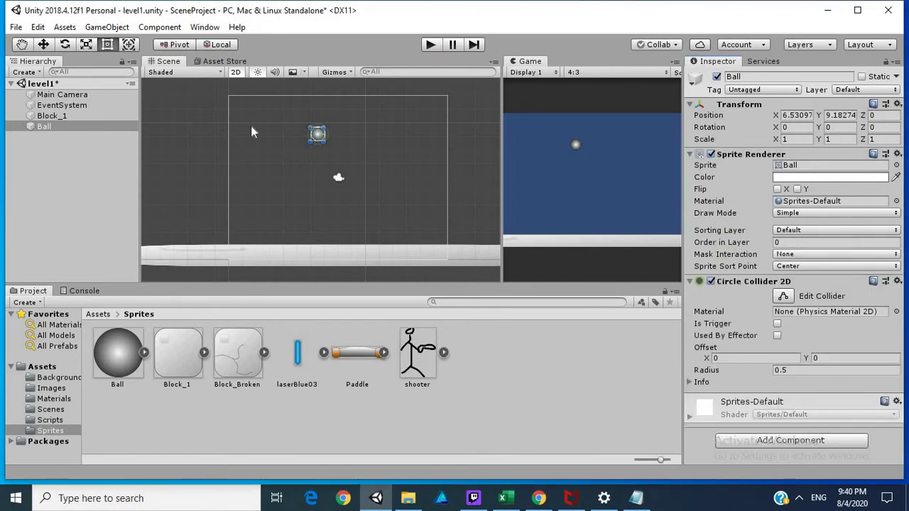
scroll(321, 138, up, 3)
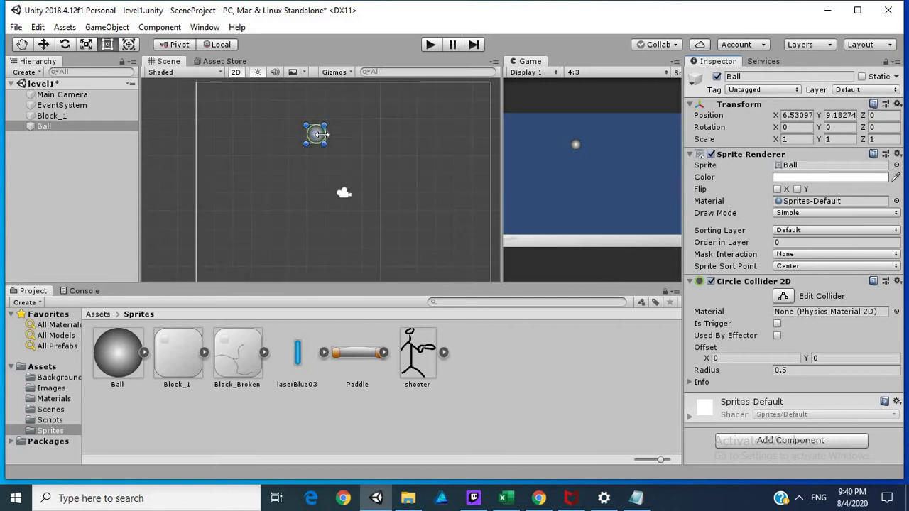
scroll(274, 167, up, 1)
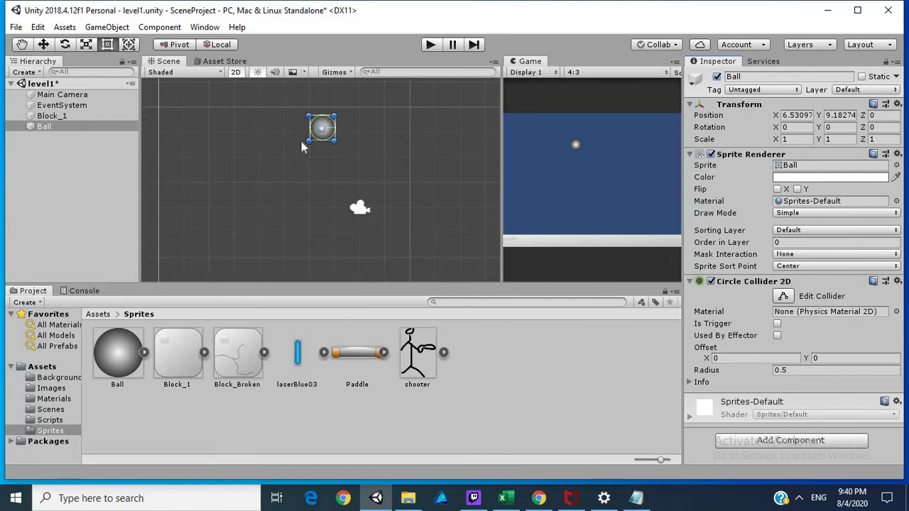
scroll(303, 147, up, 1)
scroll(322, 126, down, 1)
scroll(321, 126, down, 1)
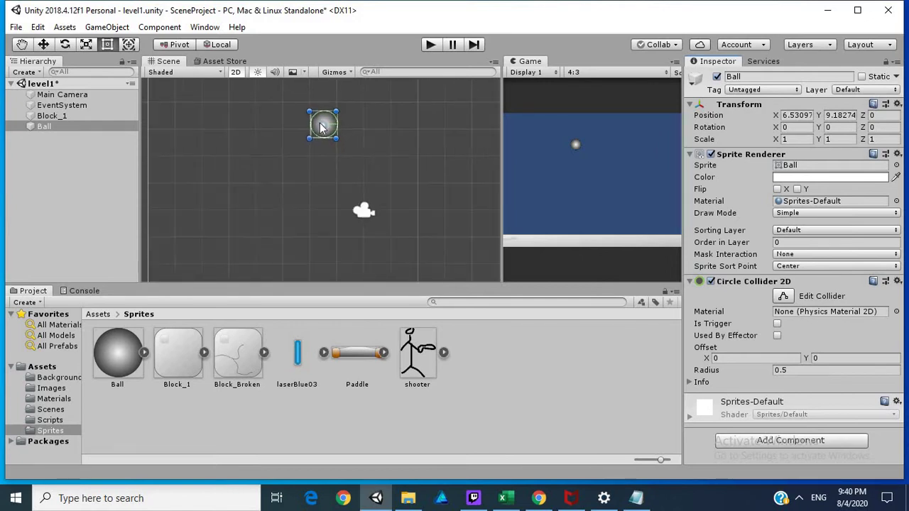
scroll(359, 112, down, 1)
scroll(392, 106, down, 1)
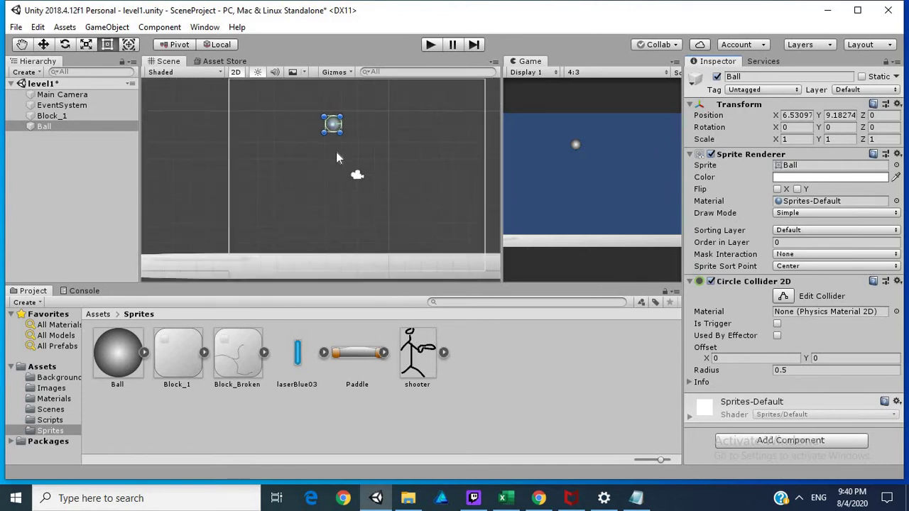
scroll(355, 191, down, 2)
Add a Box Collider 2D to the Block_1 floor.
click(458, 252)
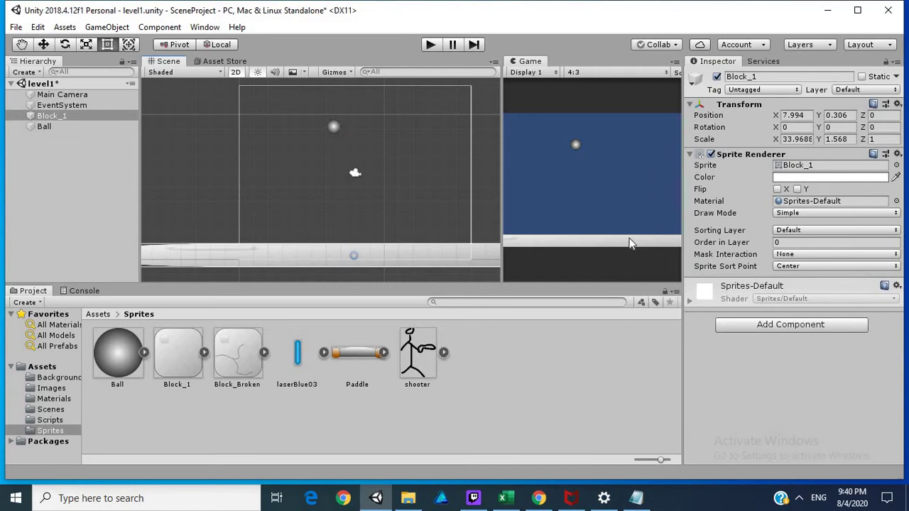
click(758, 326)
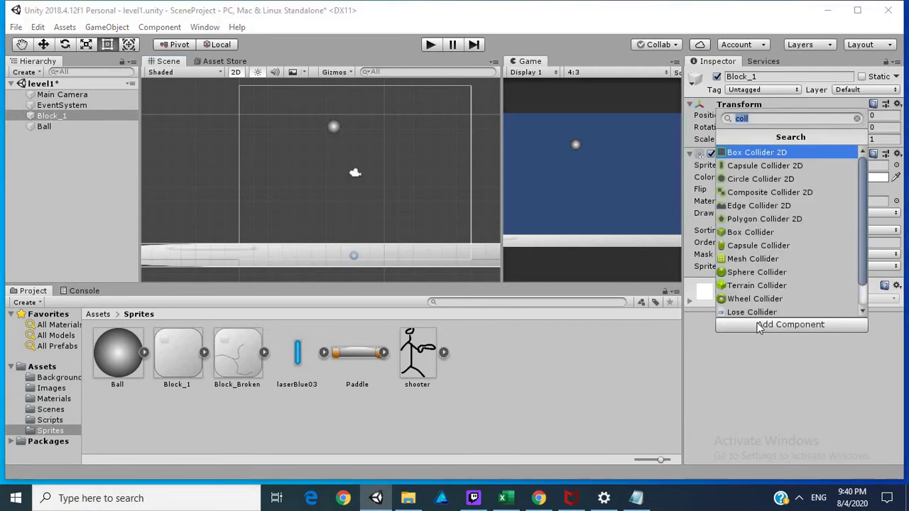
text(4)
key(BackSpace)
text(b)
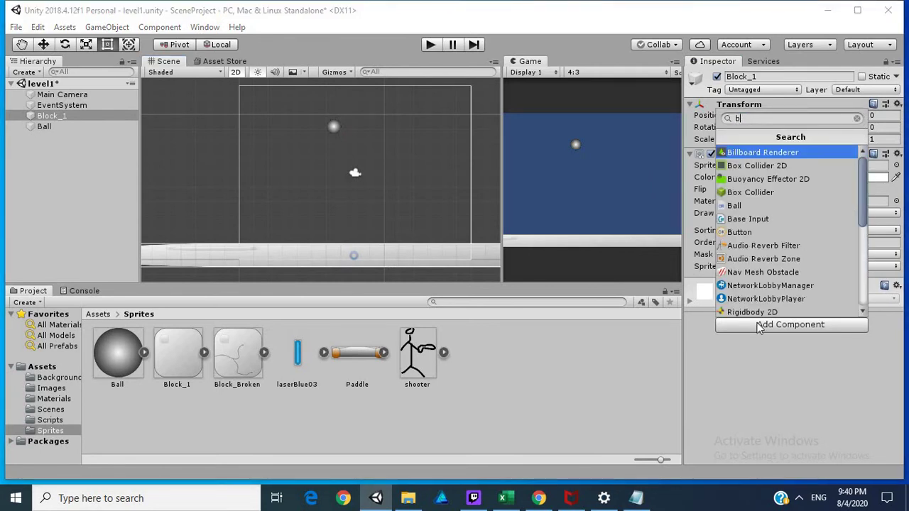
key(Down)
key(Return)
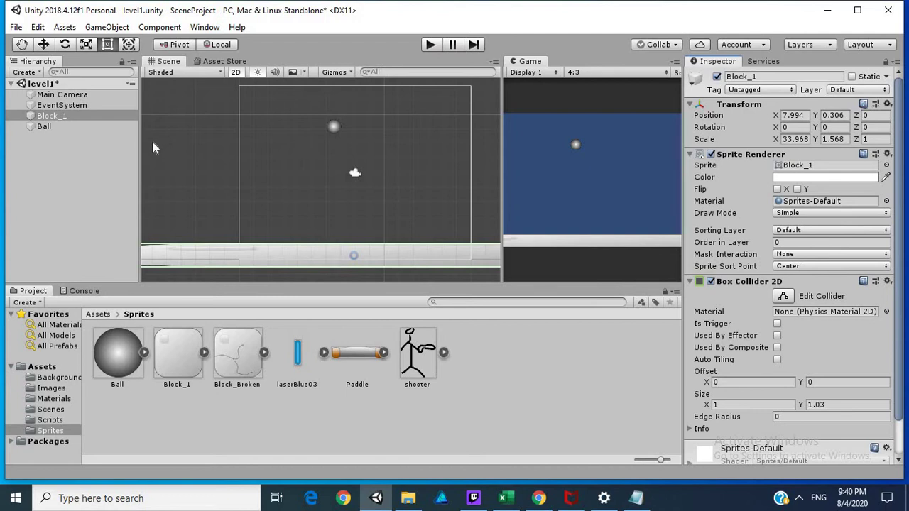
scroll(754, 334, down, 3)
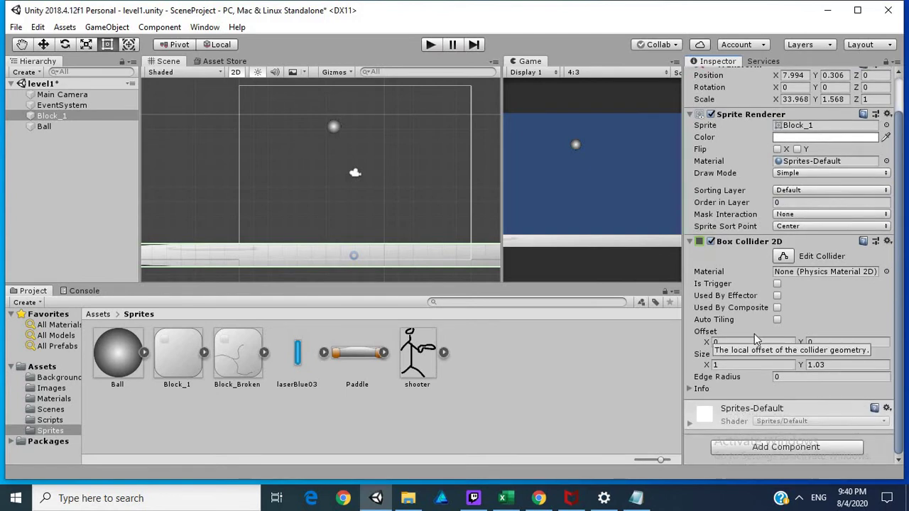
click(45, 127)
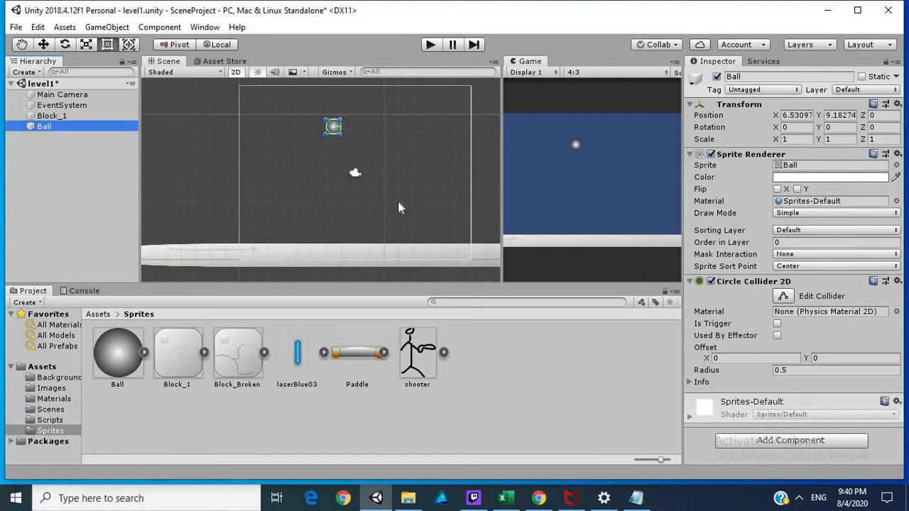
Add a Rigidbody 2D (Dynamic, gravity scale 1) to the Ball.
click(817, 444)
text(rig)
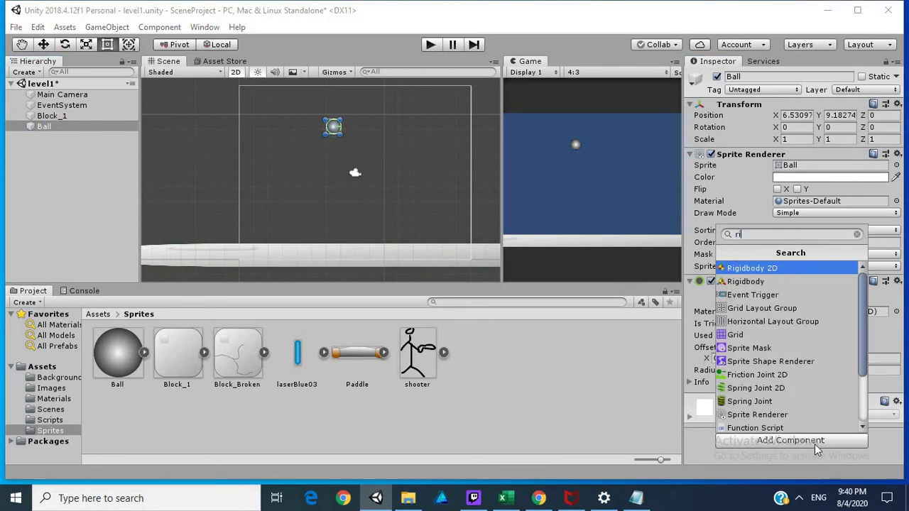
key(Return)
scroll(806, 433, down, 5)
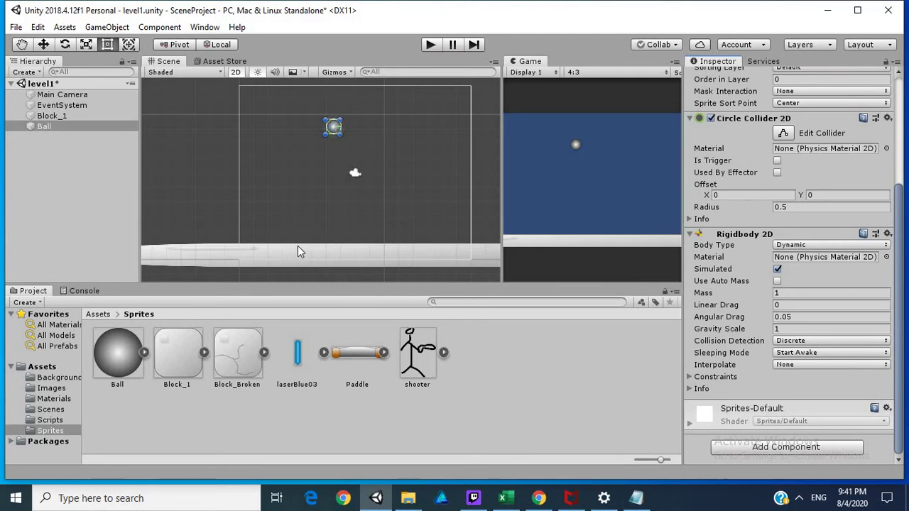
Set Physics 2D gravity Y to -9.81 in Project Settings.
click(17, 28)
mouse_move(37, 27)
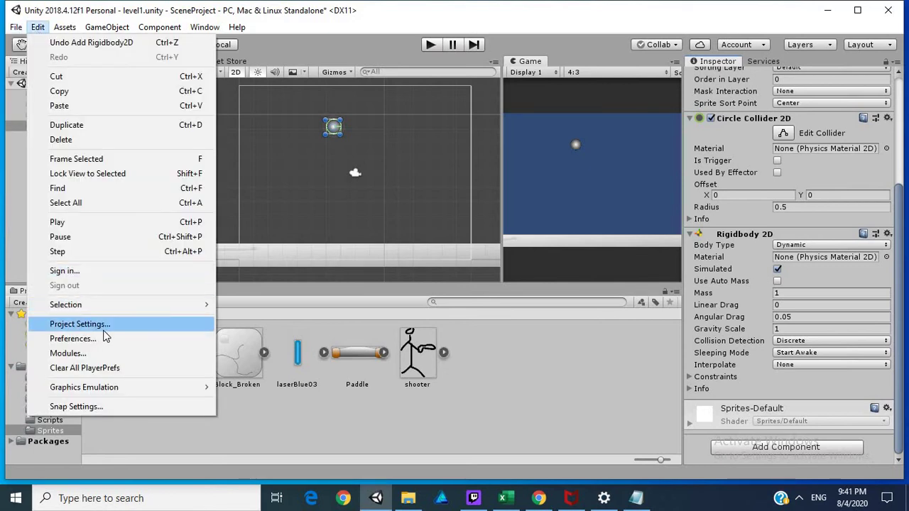
click(104, 330)
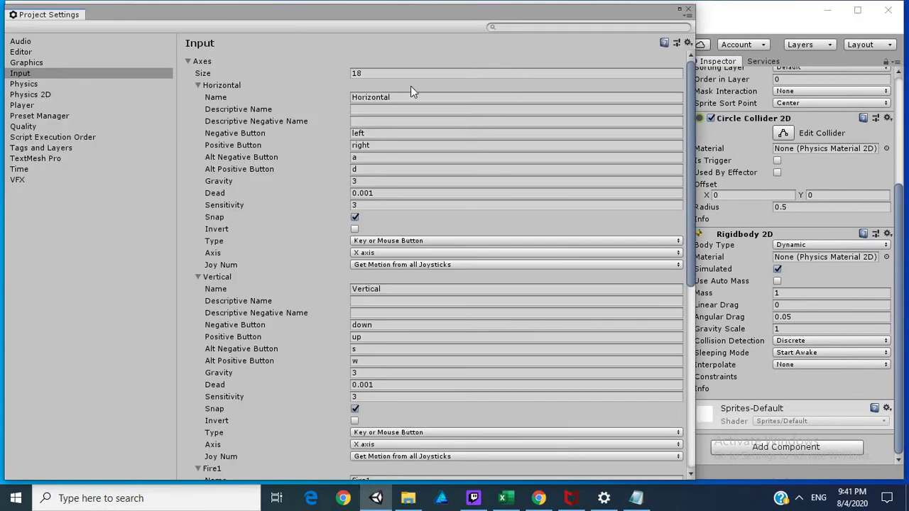
click(37, 84)
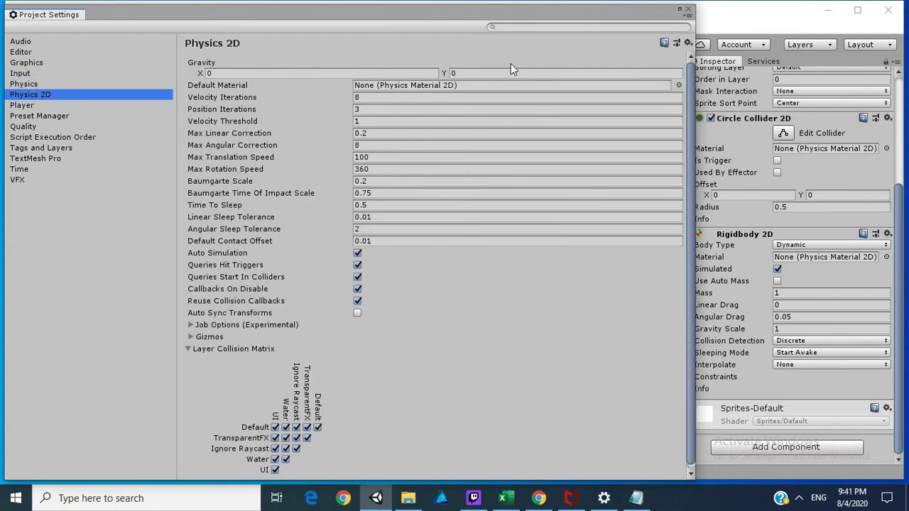
click(479, 74)
text(-9.)
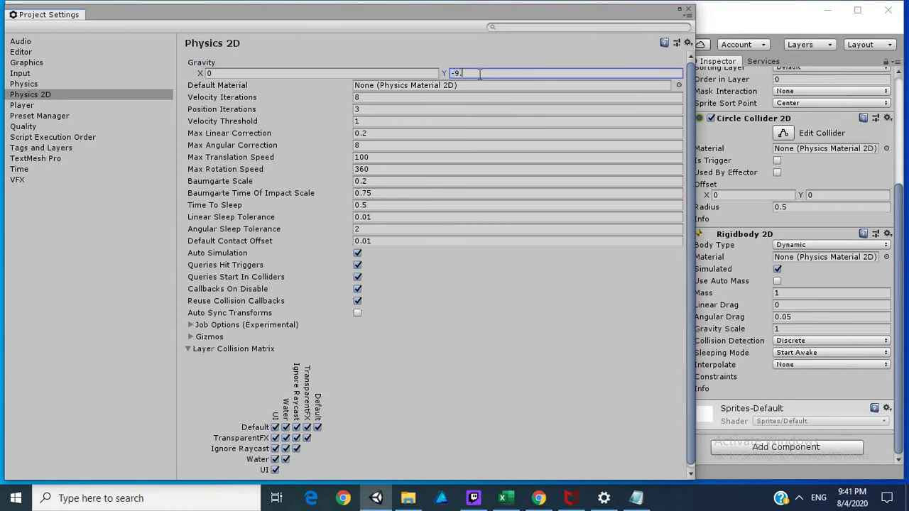
text(81)
Close Project Settings and play-test the scene, watching the ball land on the floor.
click(687, 10)
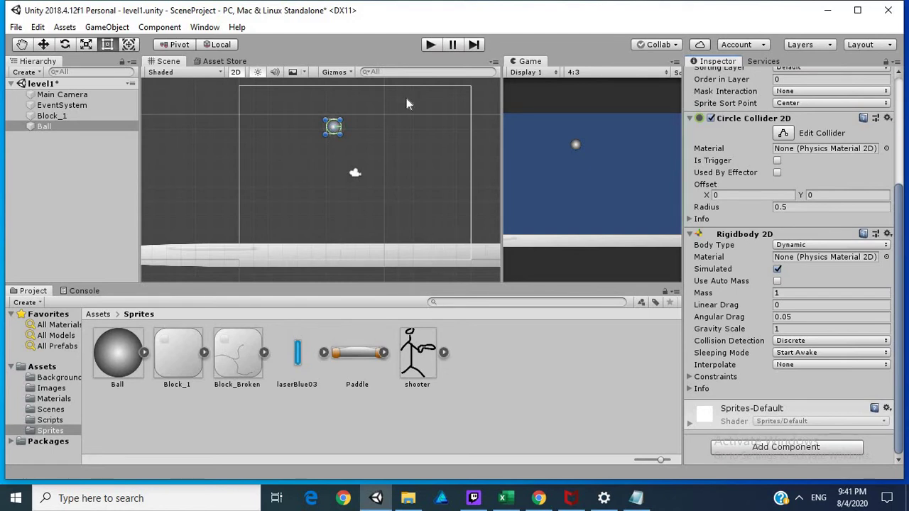
click(432, 46)
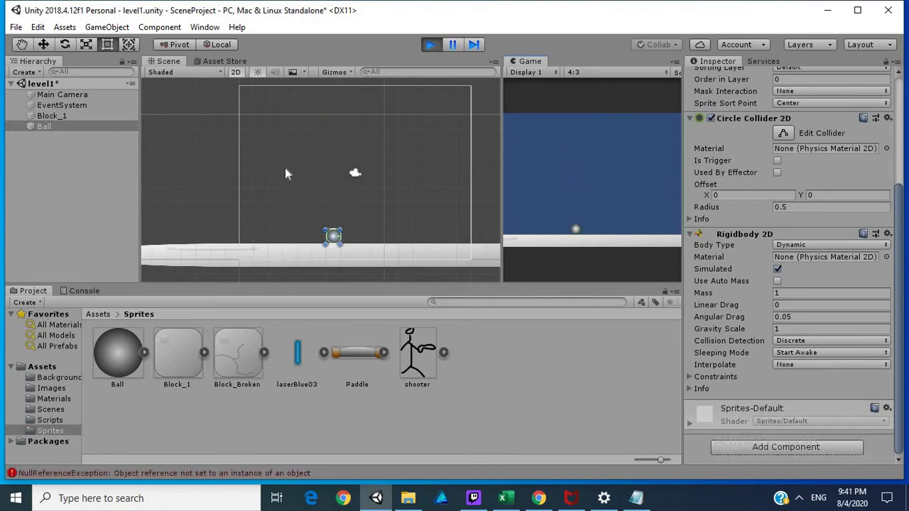
click(430, 44)
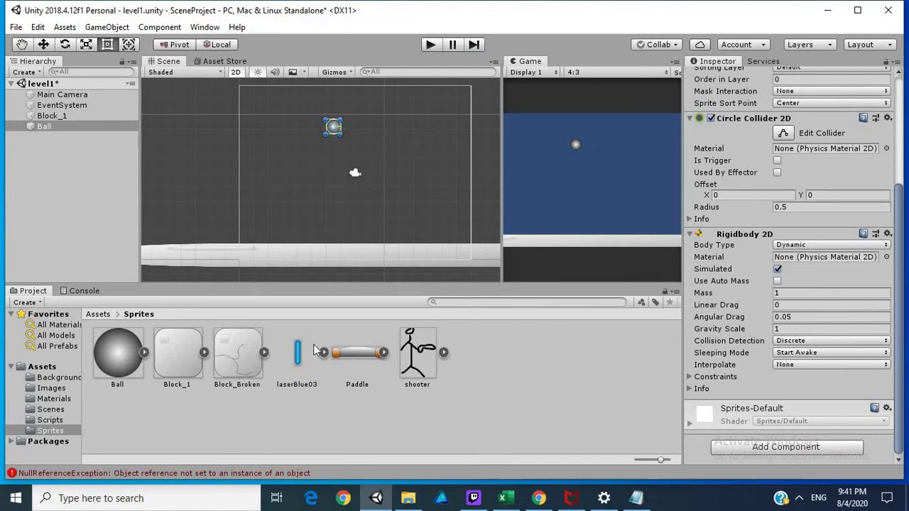
Create a new script named DestroyBall and attach it to the Ball.
click(777, 447)
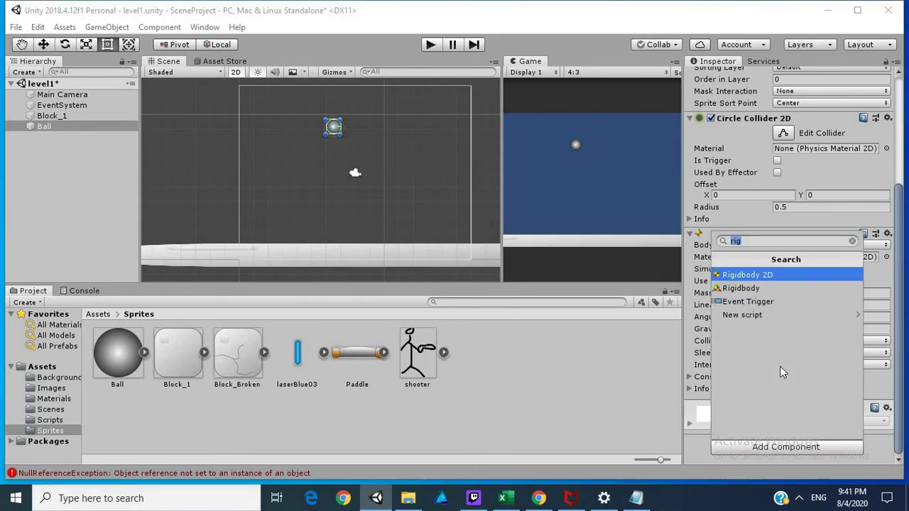
text(sc)
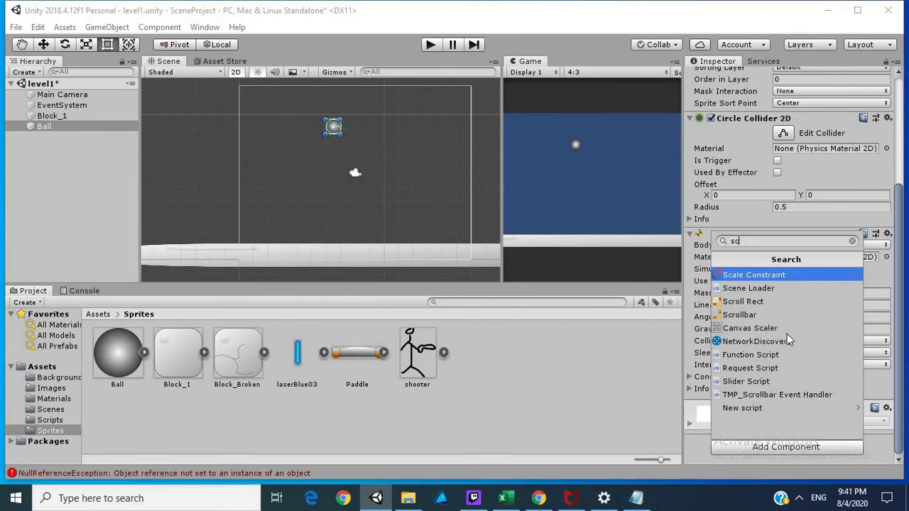
text(r)
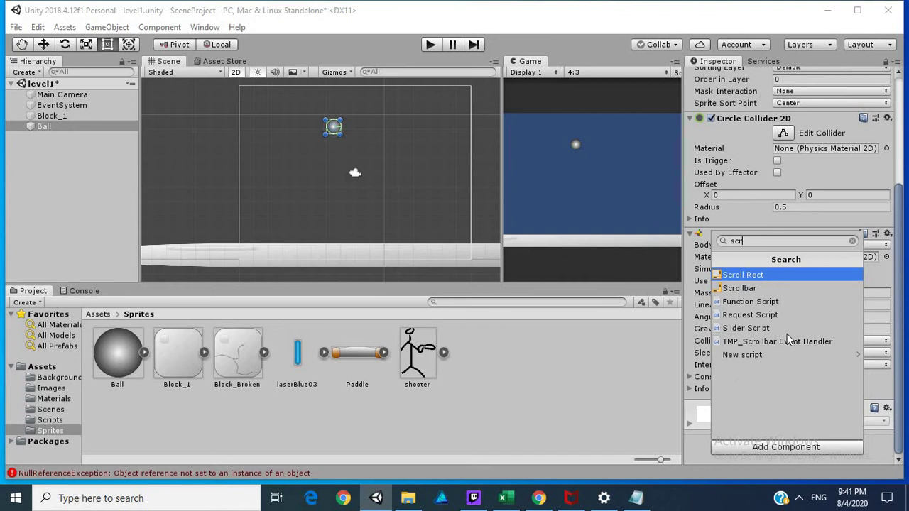
key(Down)
key(Down)
key(Down)
key(Down)
key(Down)
key(Down)
key(Return)
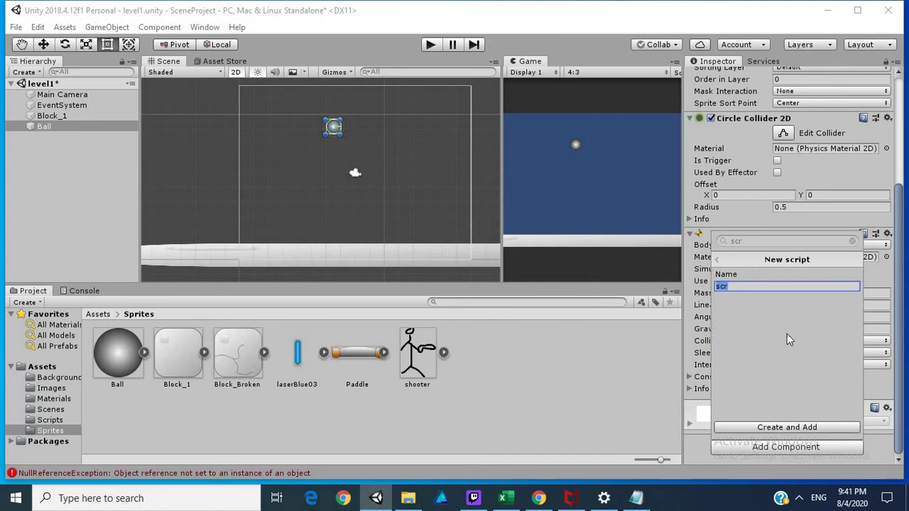
text(Des)
text(troy)
key(BackSpace)
key(BackSpace)
key(BackSpace)
key(BackSpace)
text(troyBall)
key(Return)
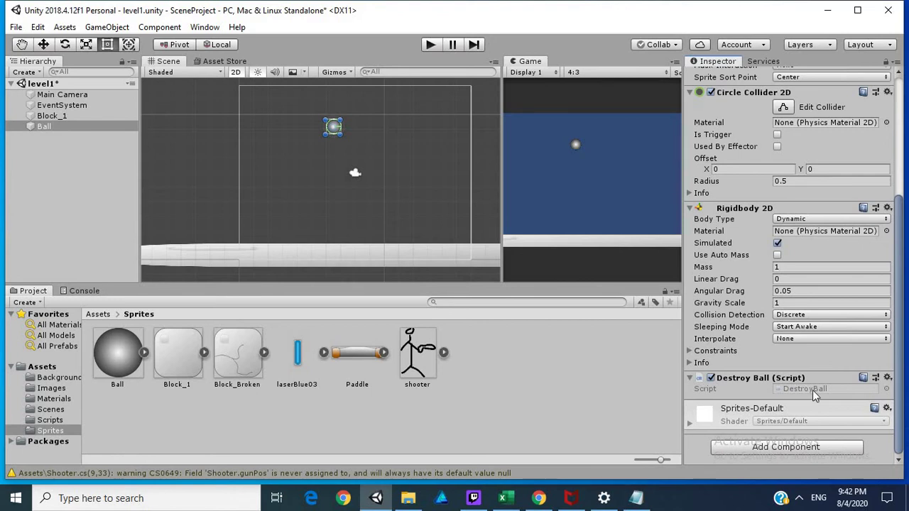
Open DestroyBall.cs and delete its default Start and Update methods.
click(810, 390)
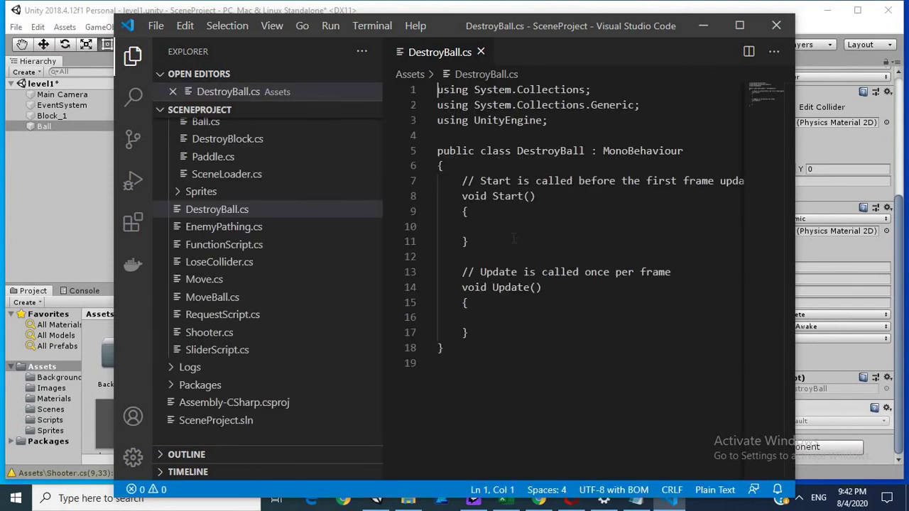
click(496, 226)
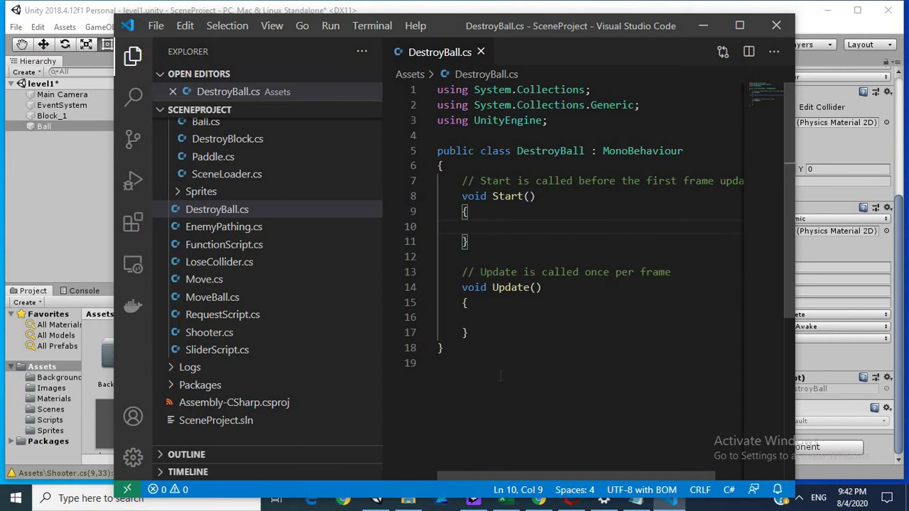
drag(470, 332, 462, 182)
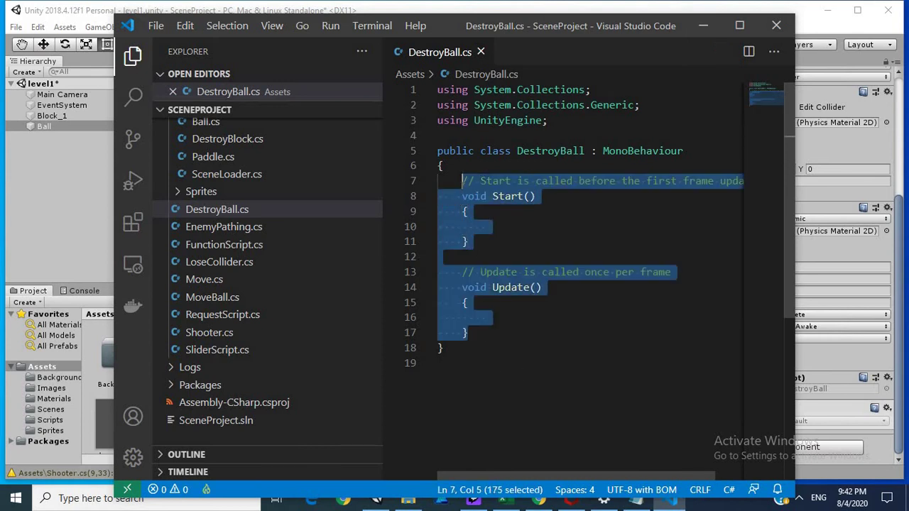
key(BackSpace)
Insert an empty OnCollisionEnter2D(Collision2D other) method from IntelliSense and dismiss the notification.
text(on)
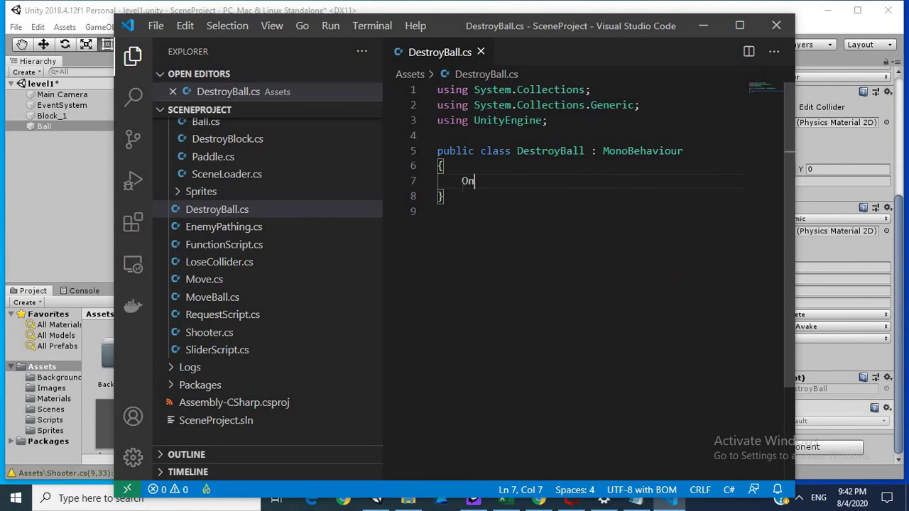
text(co)
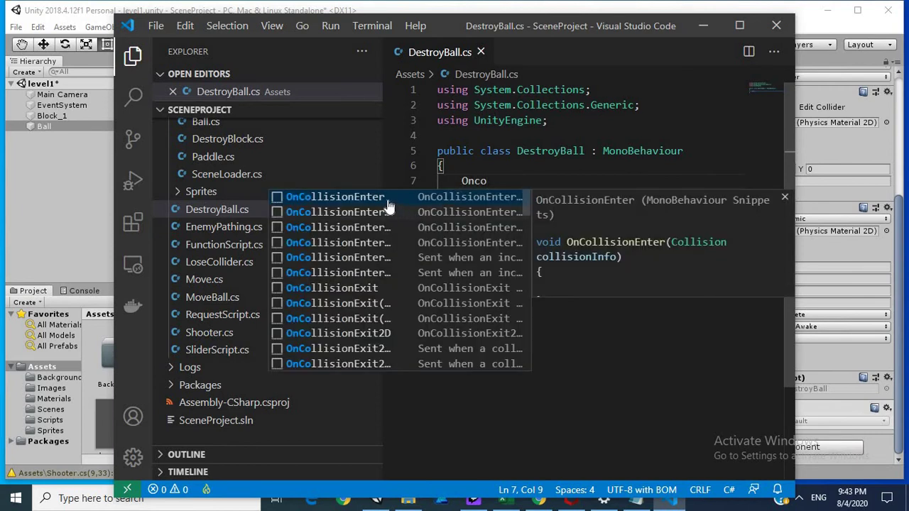
key(Return)
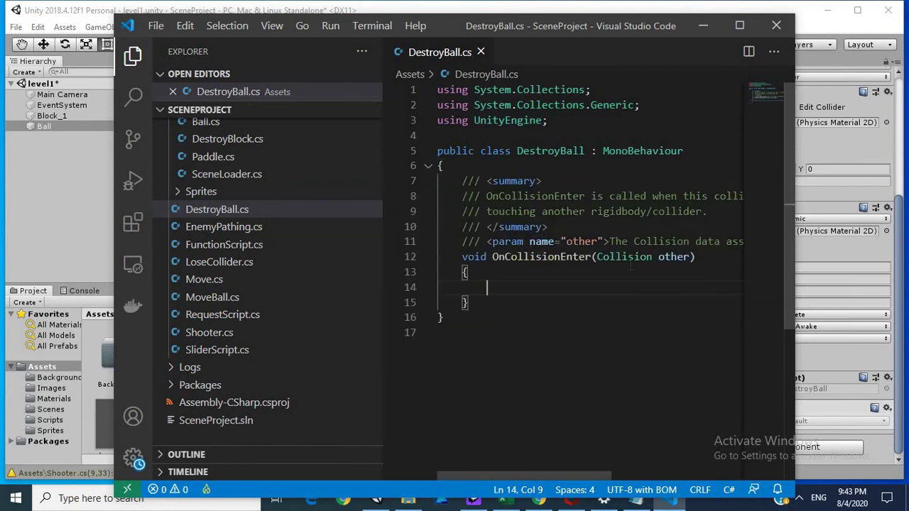
key(ctrl+z)
text(Oncol)
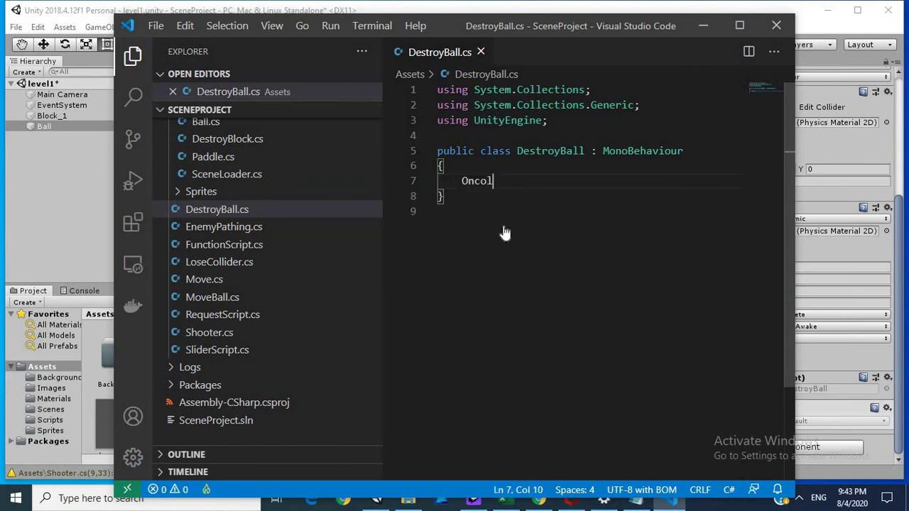
click(362, 202)
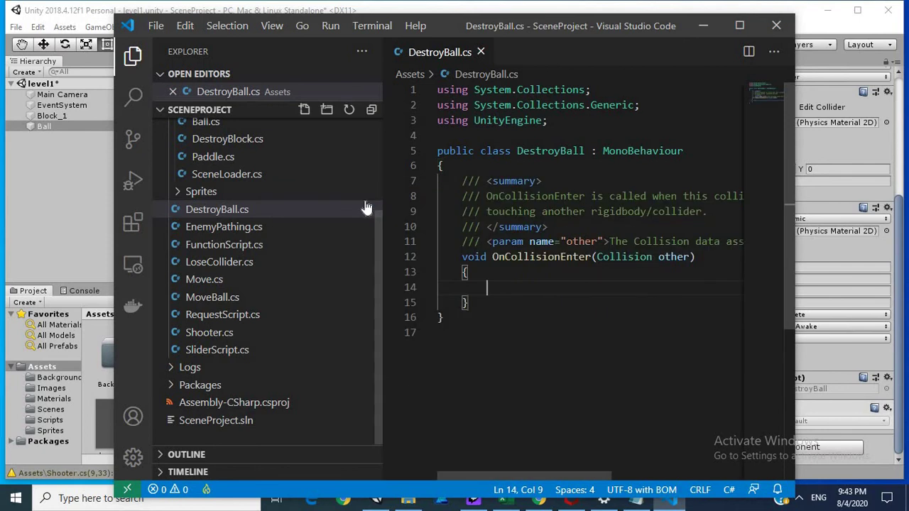
key(ctrl+z)
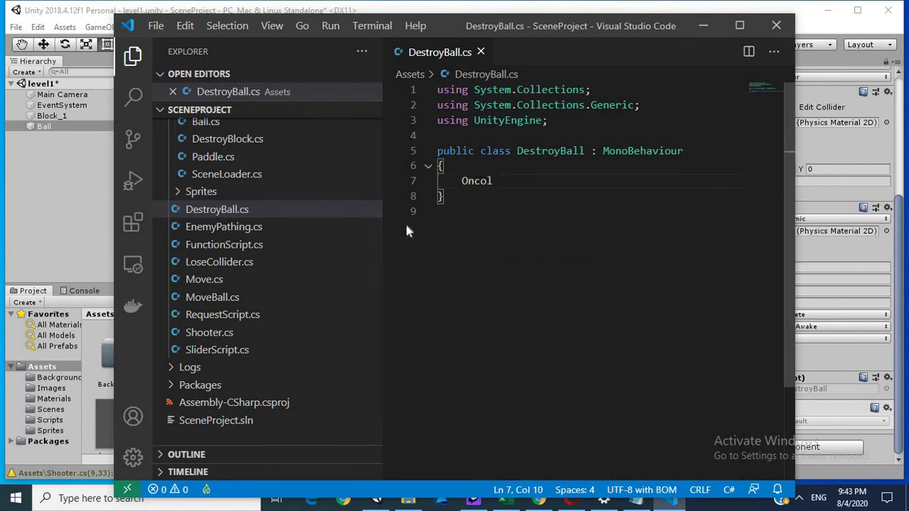
text(l)
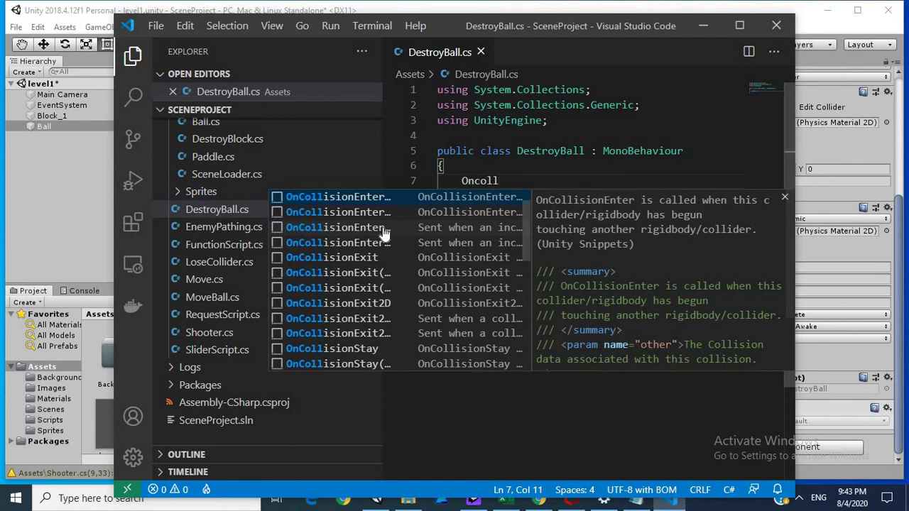
click(380, 229)
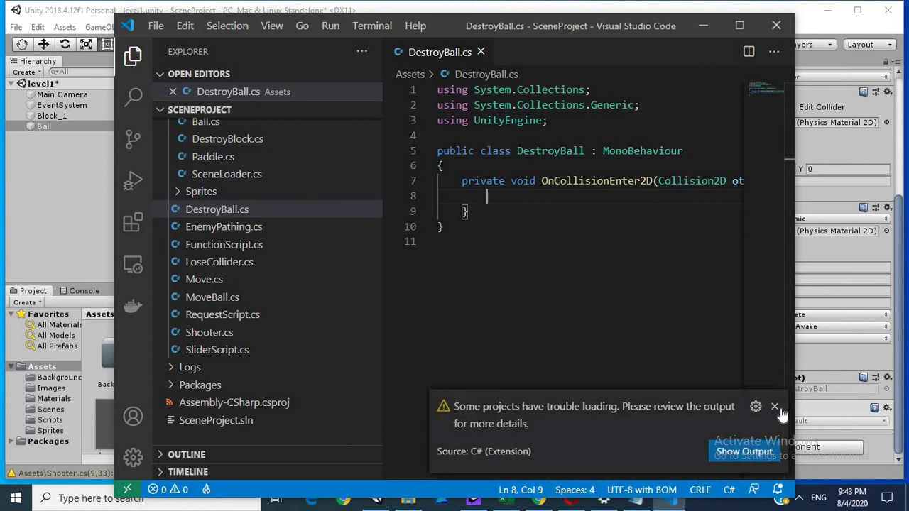
click(779, 405)
drag(584, 474, 650, 494)
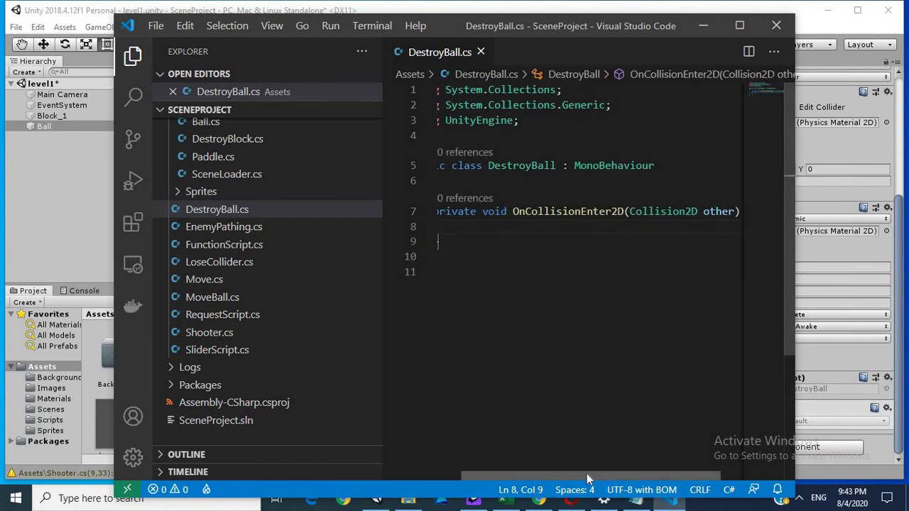
Write Destroy(gameObject); inside OnCollisionEnter2D in DestroyBall.cs.
scroll(534, 254, left, 1)
text(Des)
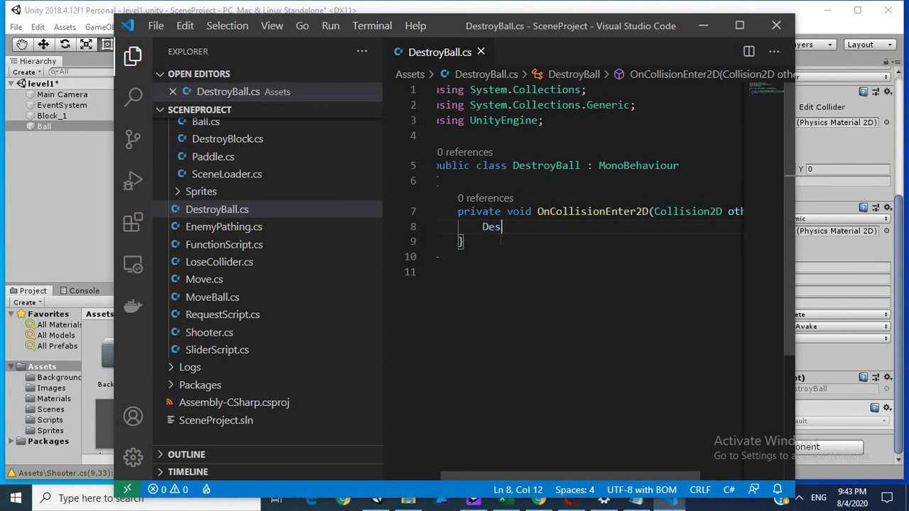
text(troy()
text();)
key(Down)
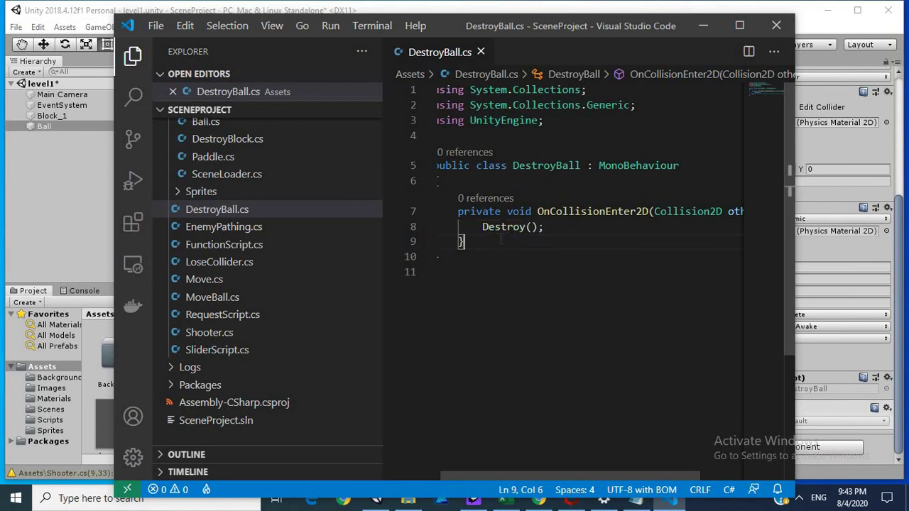
key(Up)
key(Left)
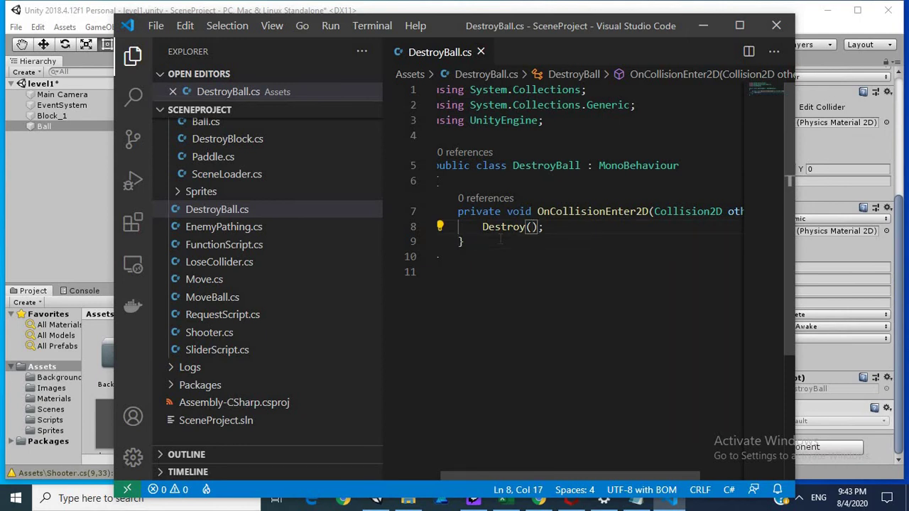
text(game)
text(Object)
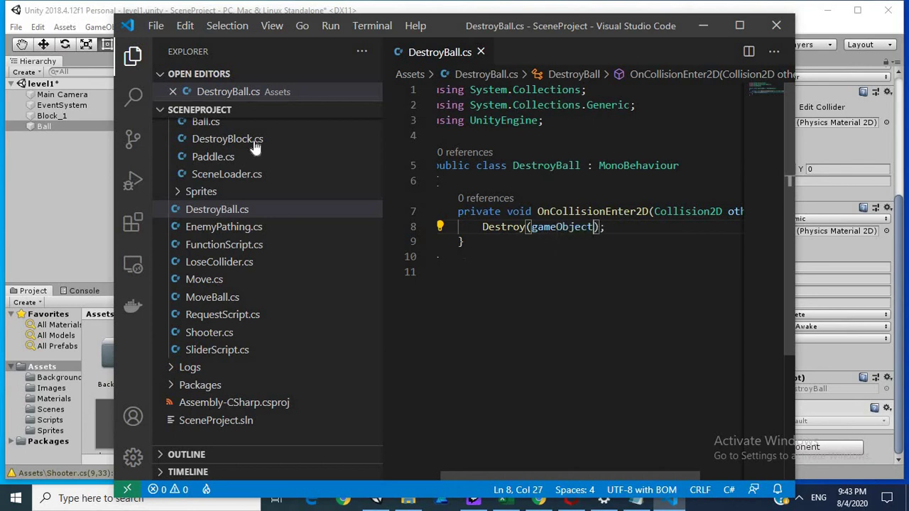
Back in Unity, play the scene until the ball vanishes on the floor, then stop playback.
click(65, 212)
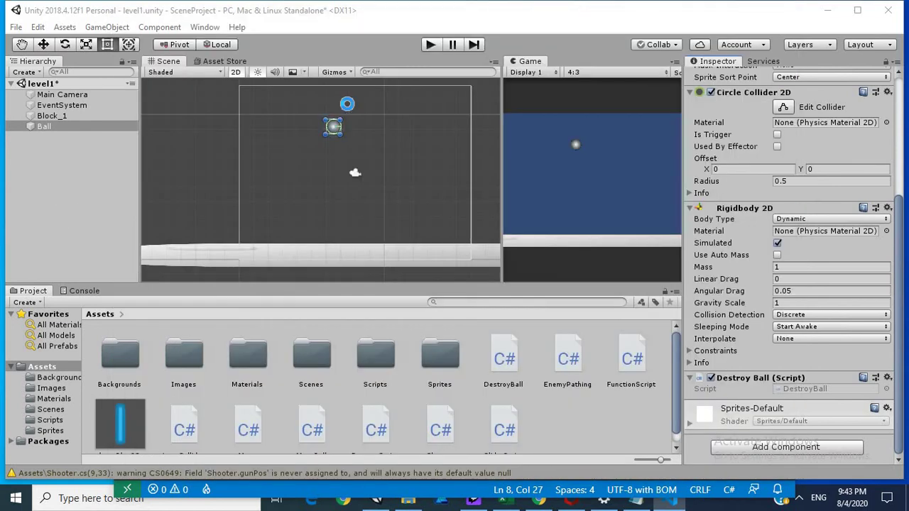
click(434, 49)
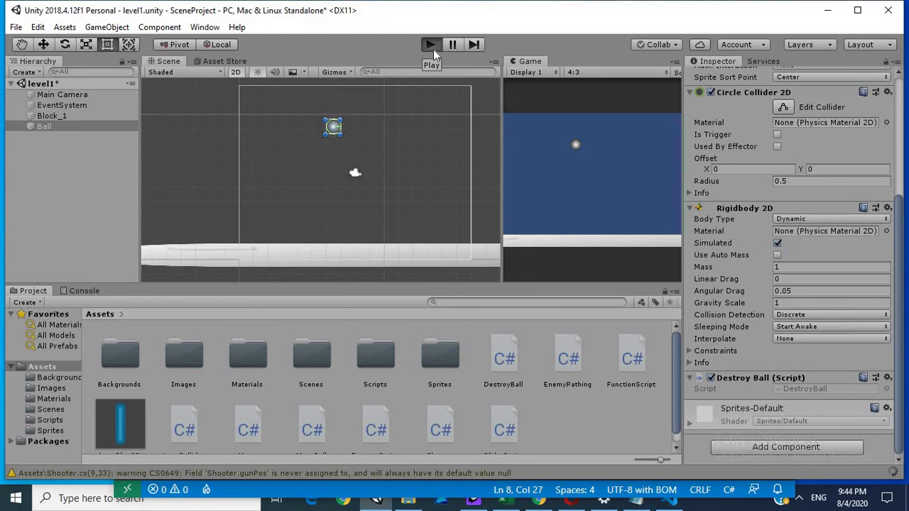
click(433, 49)
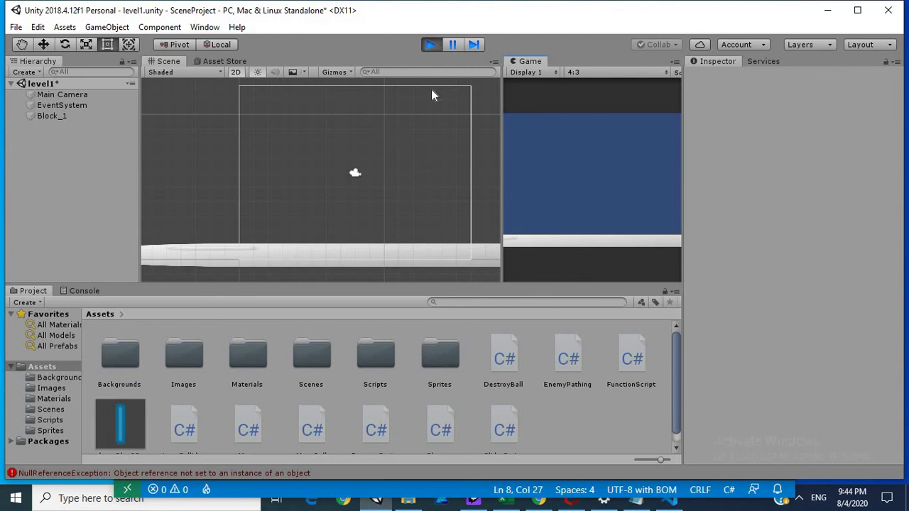
click(432, 46)
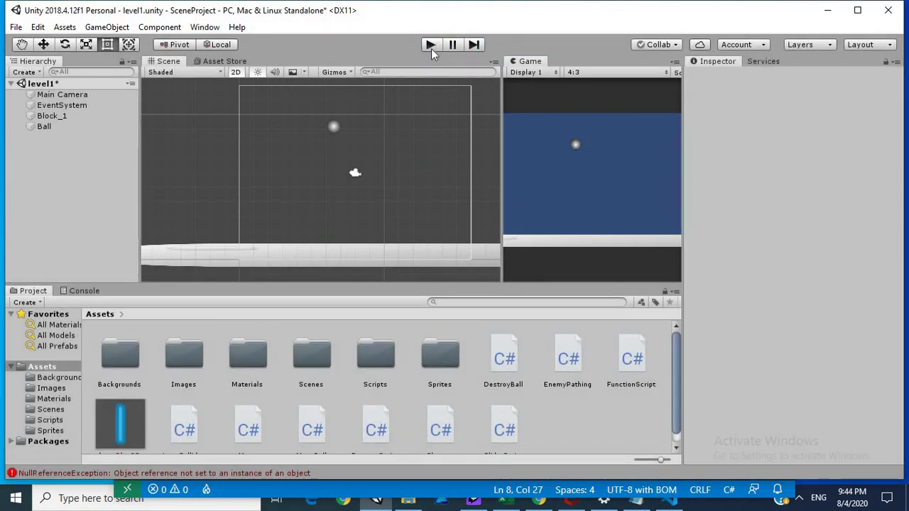